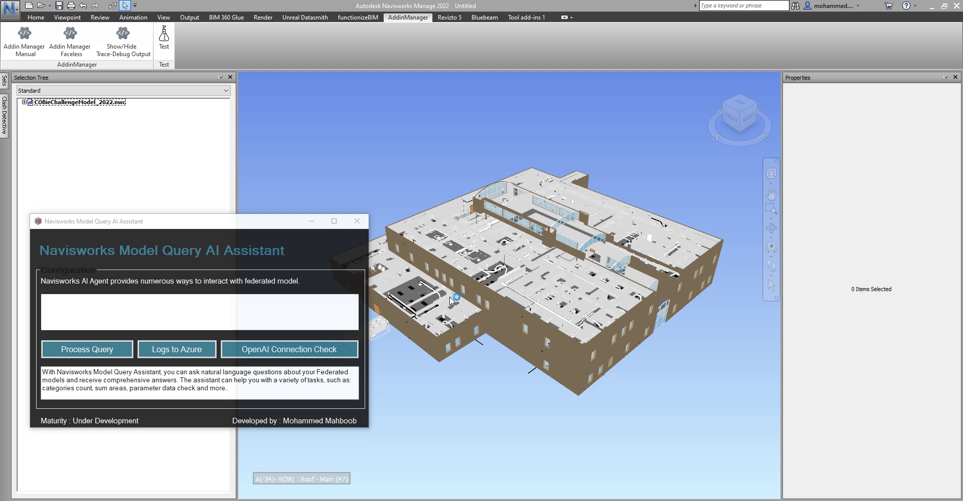
# Shift the AI Assistant window up and left and place the cursor in its query box.
pyautogui.moveTo(174, 227)
pyautogui.mouseDown()
pyautogui.moveTo(184, 224)
pyautogui.moveTo(163, 217)
pyautogui.mouseUp()
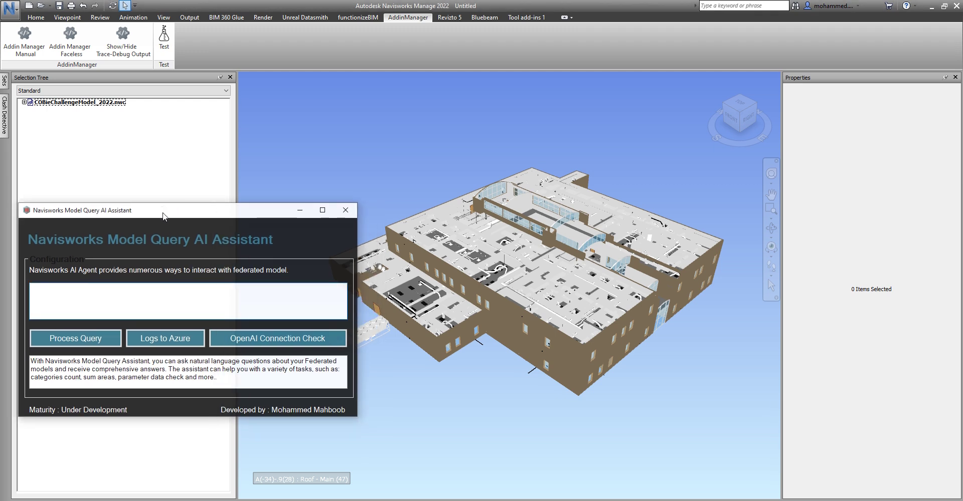
pyautogui.click(77, 311)
# Enter the AI Assistant query 'print the filename of all loaded models to a messagebox'.
pyautogui.click(59, 111)
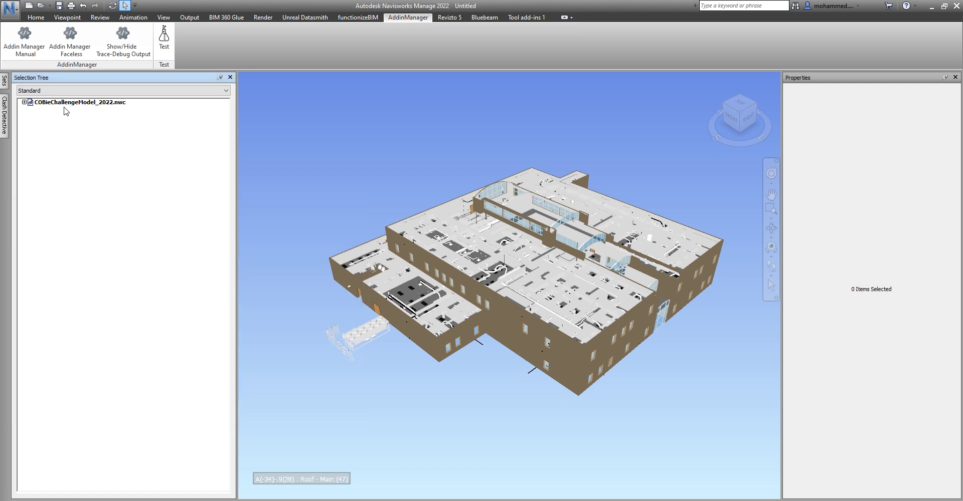
pyautogui.click(273, 495)
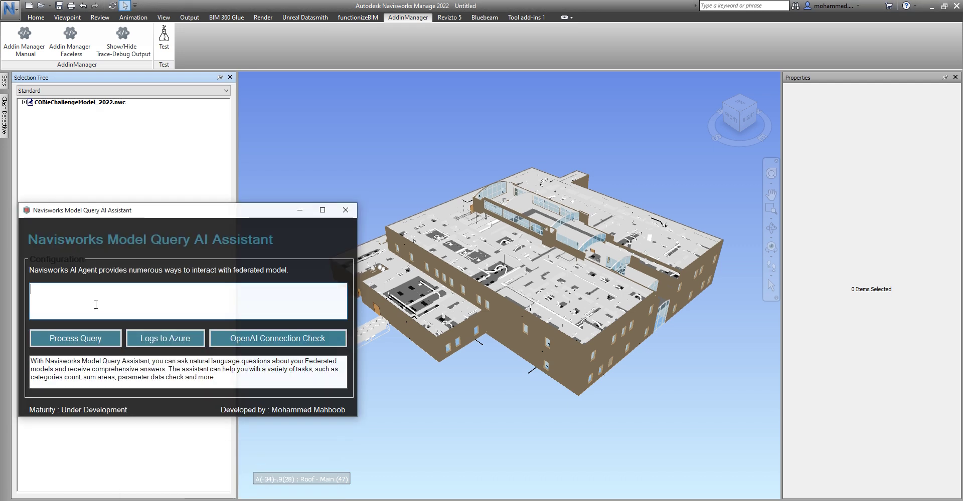
pyautogui.click(95, 300)
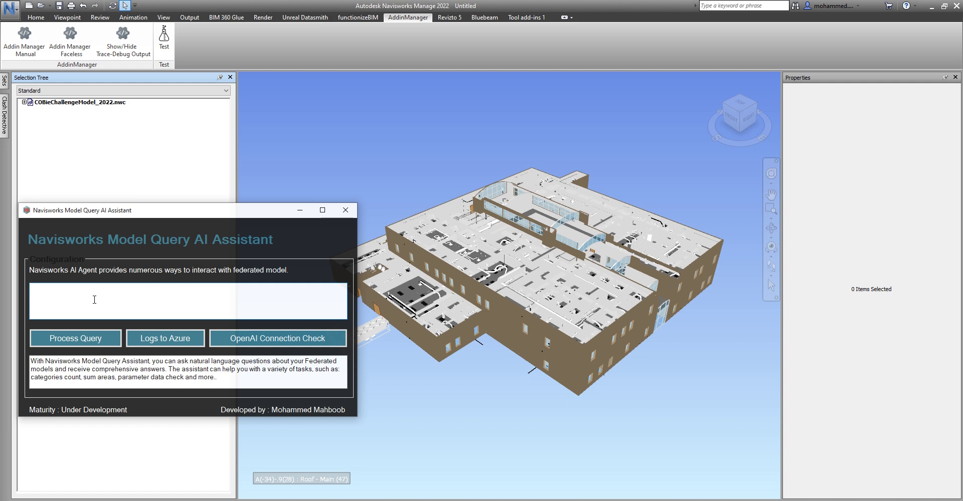
pyautogui.write('print the filename of all lo')
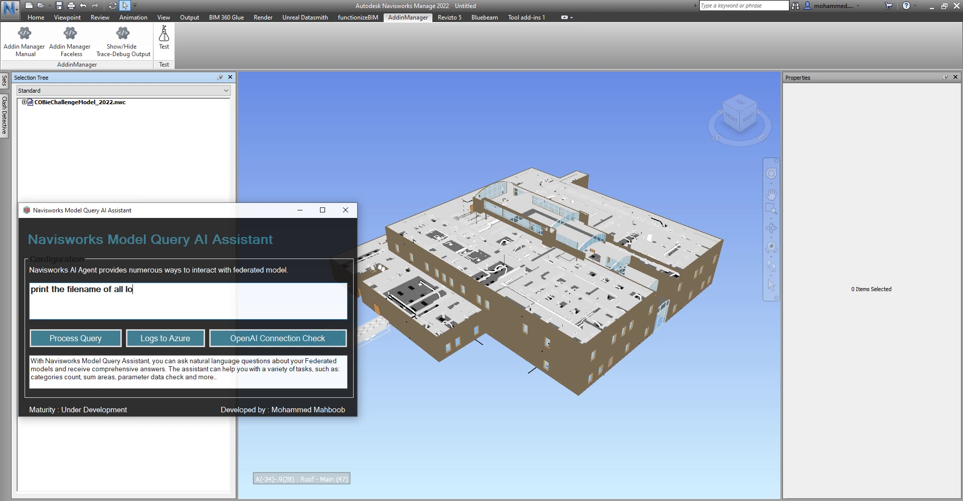
pyautogui.write('aded models to a messag')
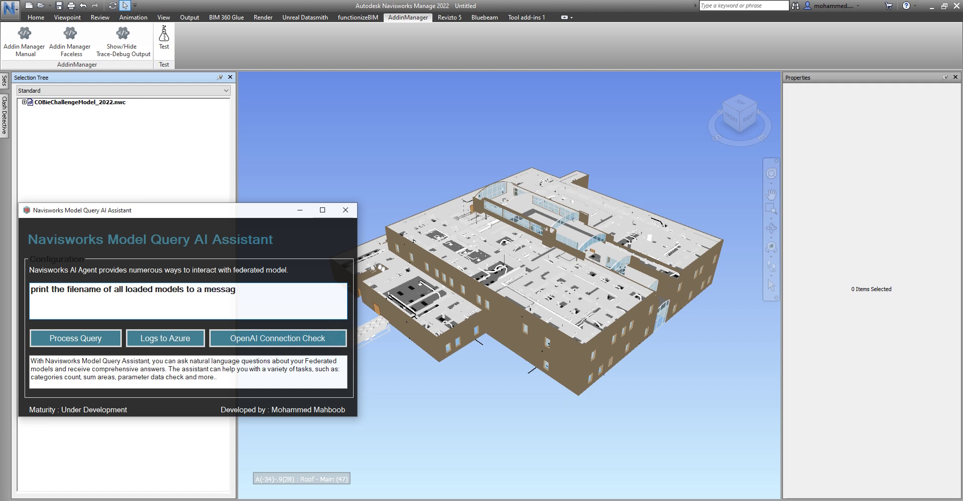
pyautogui.write('ebox')
pyautogui.tripleClick(268, 291)
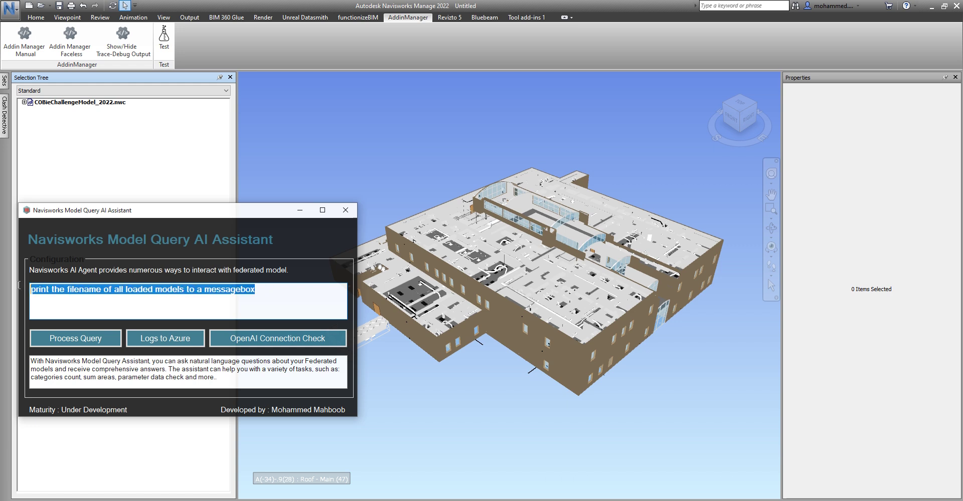
pyautogui.click(279, 292)
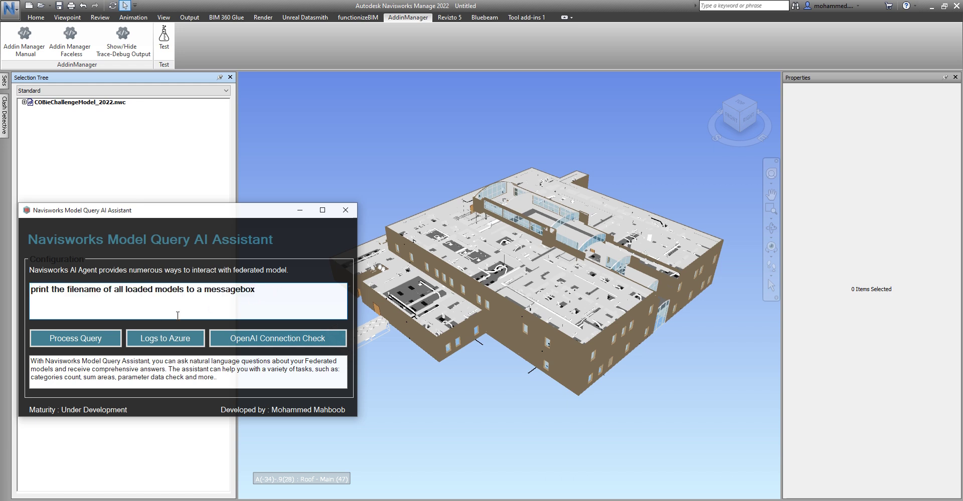
# Process the filename query and dismiss the result listing only COBieChallengeModel_2022.nwc.
pyautogui.click(87, 332)
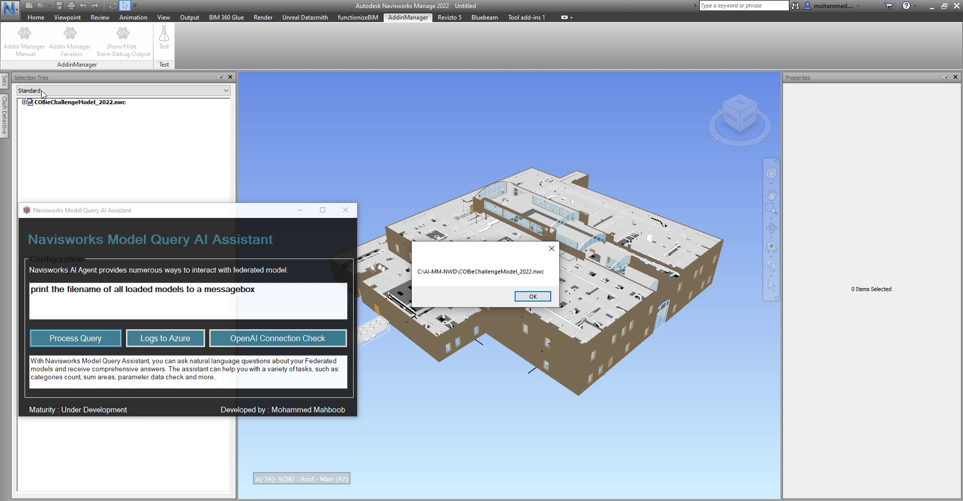
pyautogui.click(532, 297)
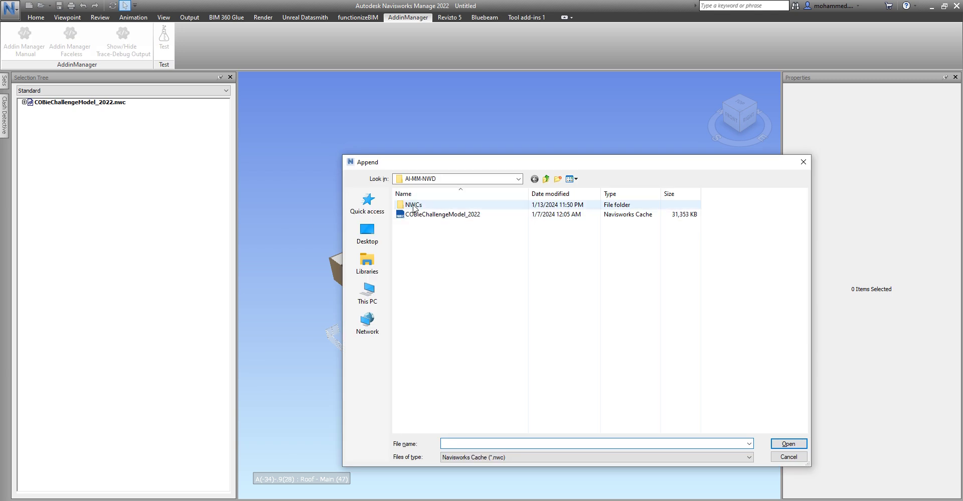
# Open the NWCs folder and append every 3D_SectionBox_Level NWC file in it.
pyautogui.click(415, 206)
pyautogui.doubleClick(414, 206)
pyautogui.hotkey('ctrl', 'a')
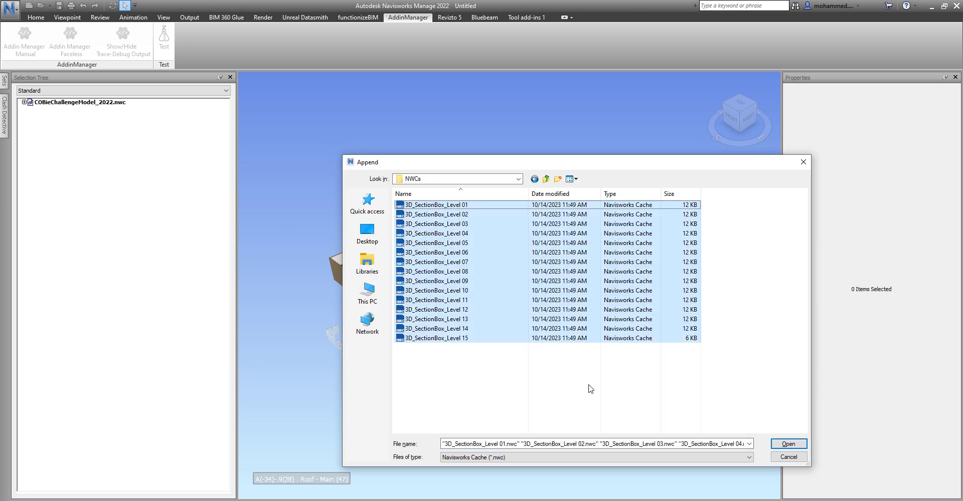
pyautogui.click(788, 443)
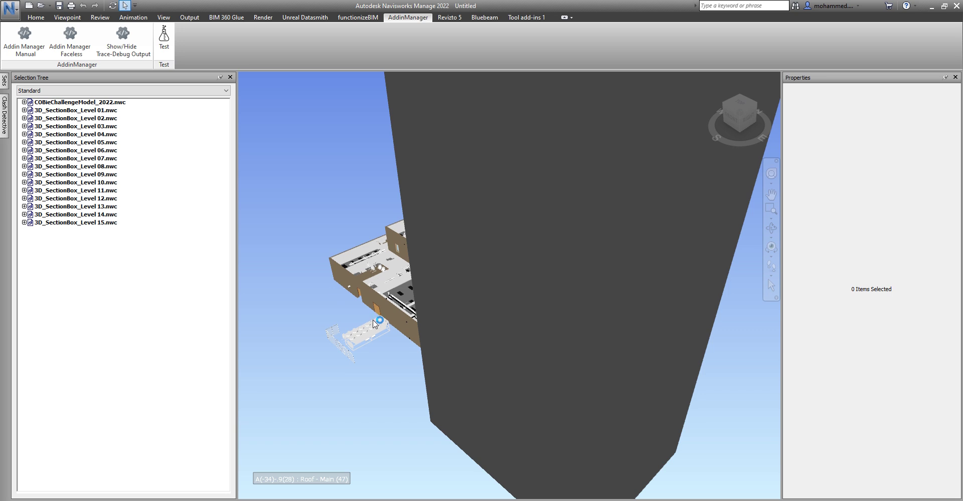
# Orbit the federated model to a top-down view and restore the AI Assistant window.
pyautogui.scroll(-2, 509, 341)
pyautogui.scroll(-2, 509, 340)
pyautogui.keyDown('shift'); pyautogui.moveTo(436, 344); pyautogui.dragTo(575, 394, button='middle'); pyautogui.keyUp('shift')
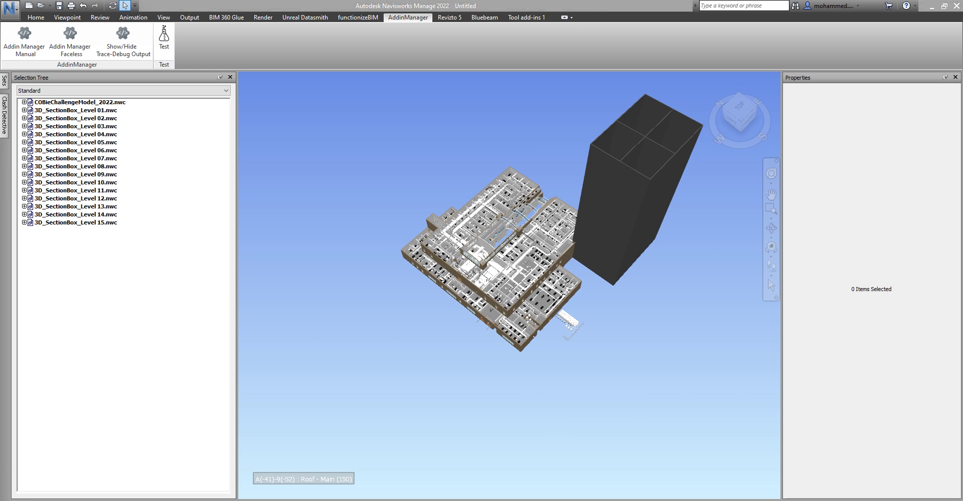
pyautogui.moveTo(231, 500)
pyautogui.click(285, 481)
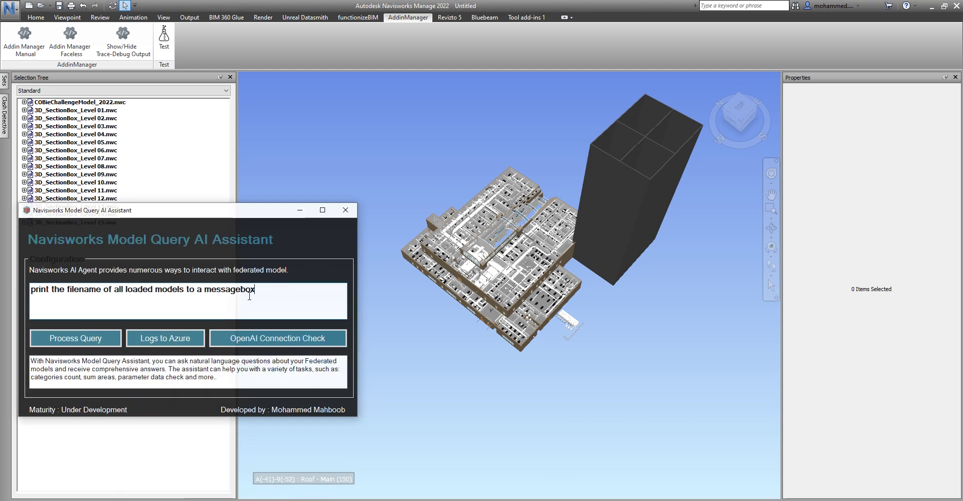
pyautogui.click(87, 339)
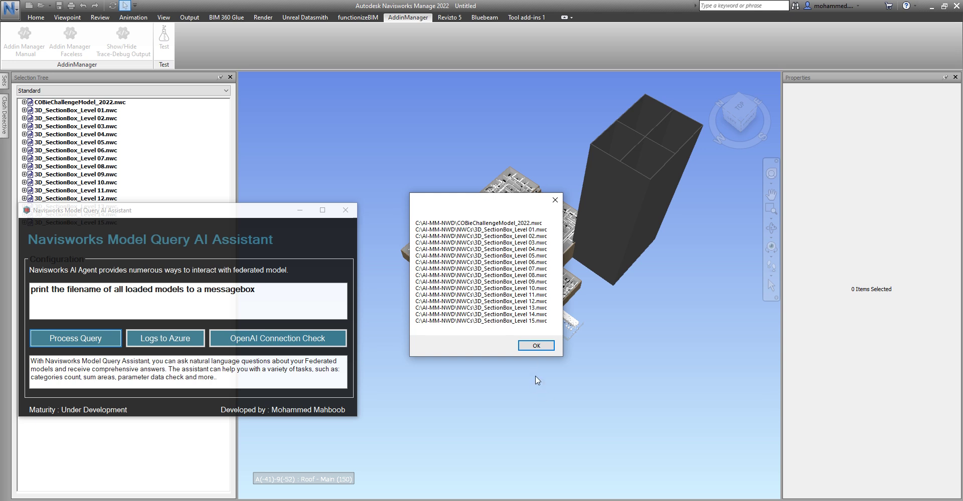
pyautogui.click(538, 347)
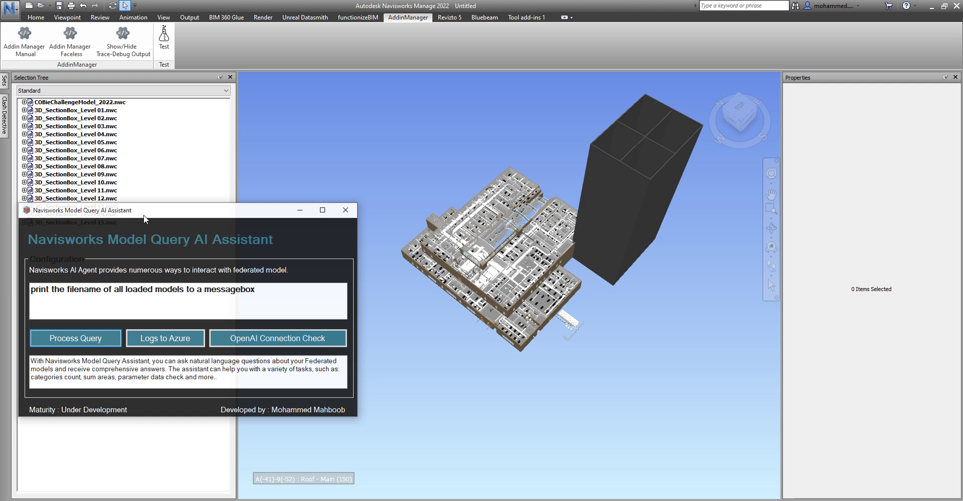
pyautogui.moveTo(144, 216); pyautogui.dragTo(154, 276)
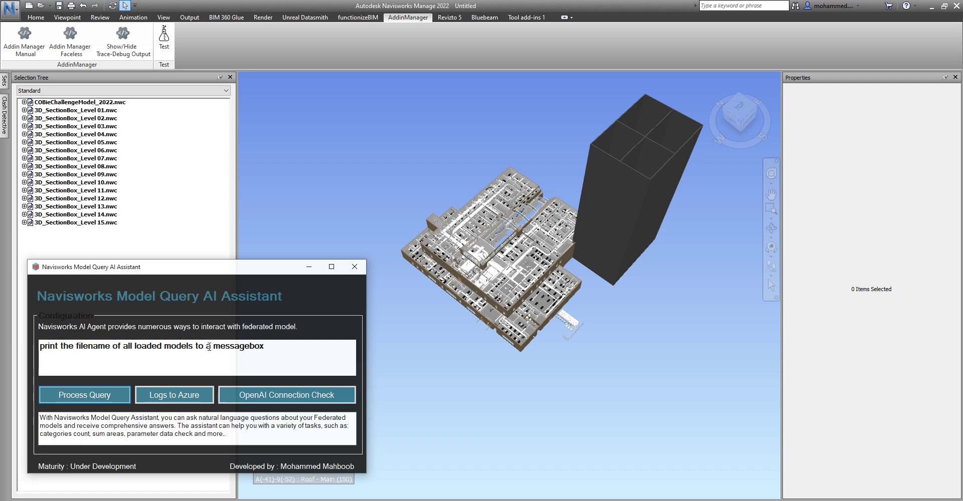
# Add ' and select all models name contains 02' to the query and submit it.
pyautogui.click(282, 348)
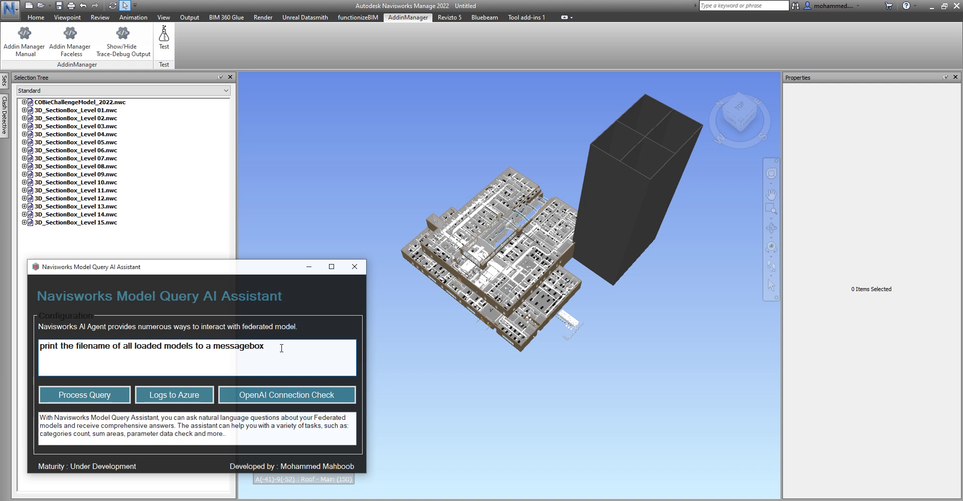
pyautogui.write('and select all models name contain ')
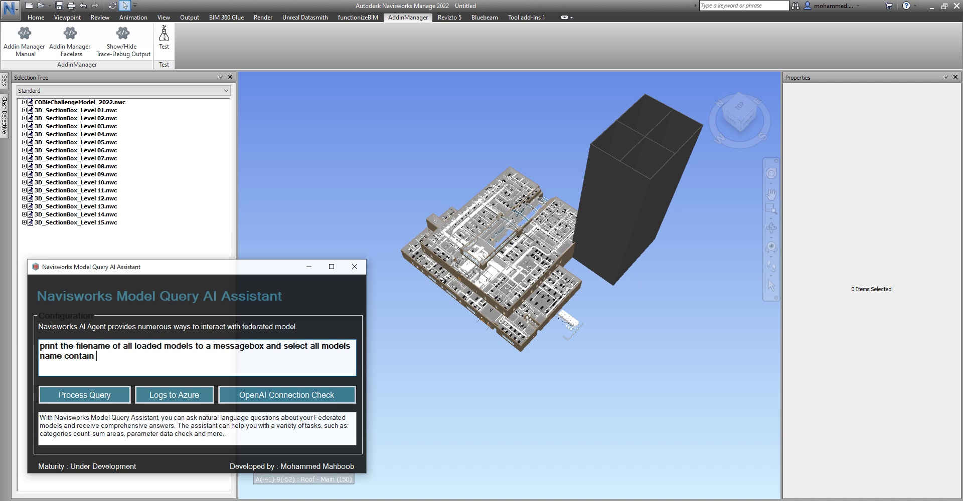
pyautogui.write('s')
pyautogui.write('02')
pyautogui.click(106, 401)
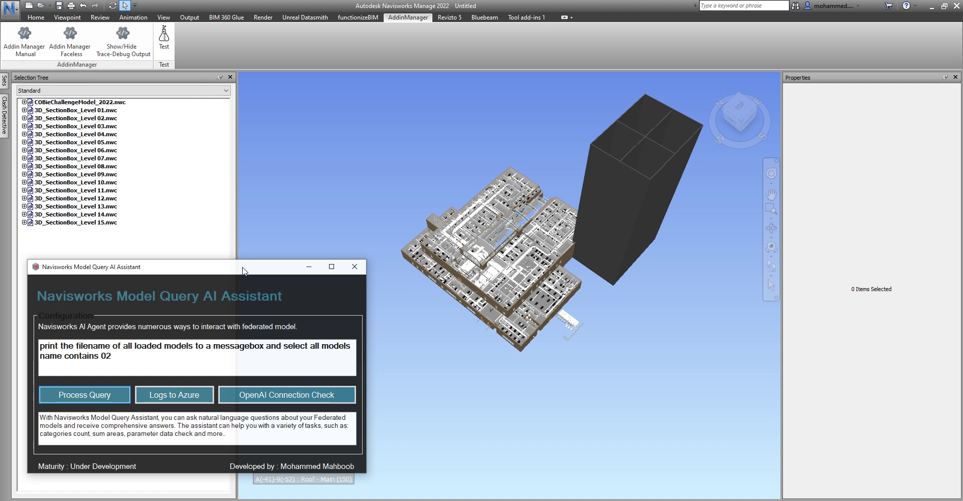
# Close and reopen the AI Assistant window, then run the extended query again.
pyautogui.moveTo(244, 263); pyautogui.dragTo(248, 234)
pyautogui.hotkey('alt', 'F4')
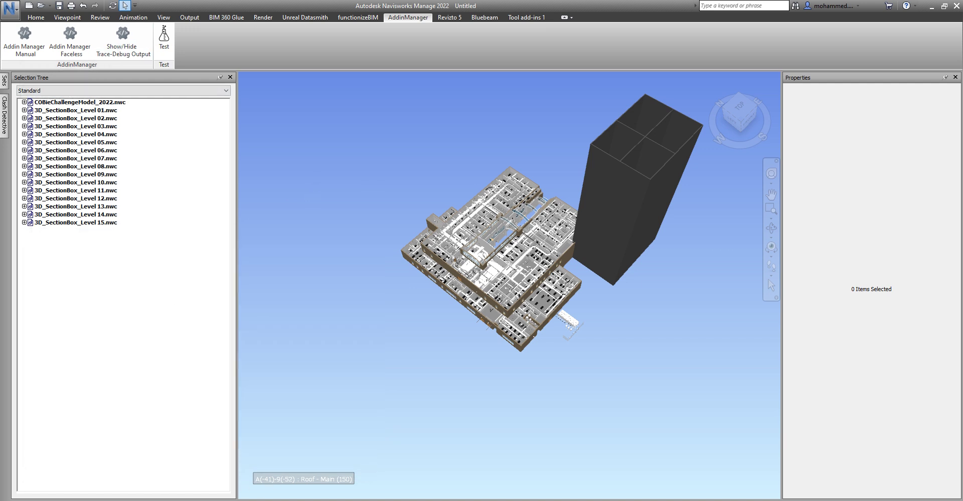
pyautogui.click(281, 479)
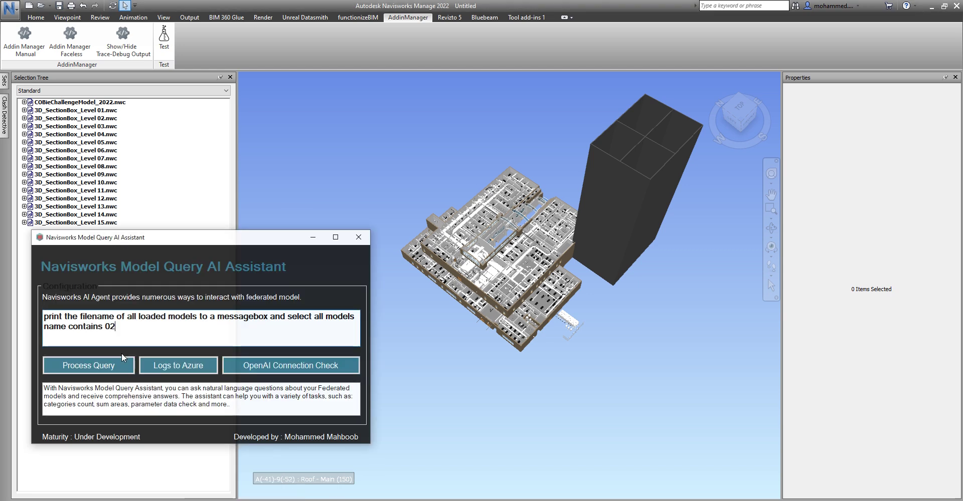
pyautogui.click(112, 366)
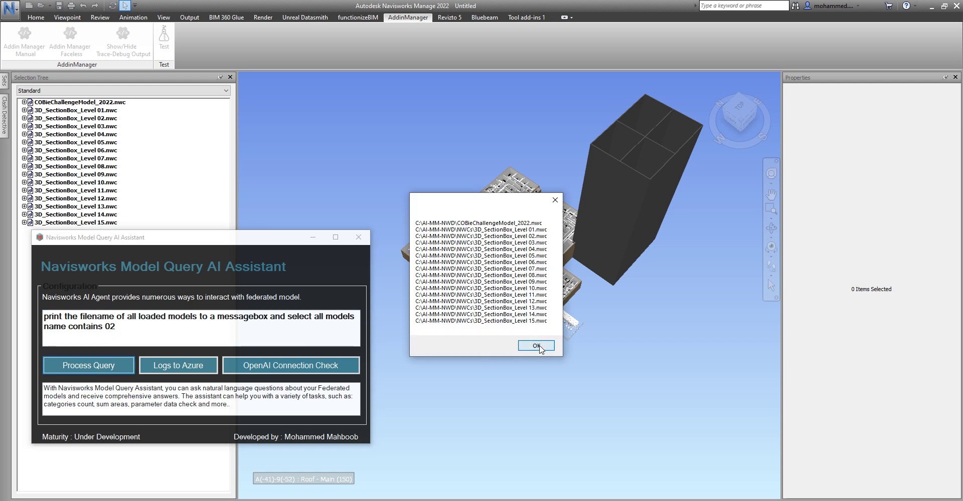
# Dismiss the model file-name list, return to the query, and clear the model selection.
pyautogui.click(536, 347)
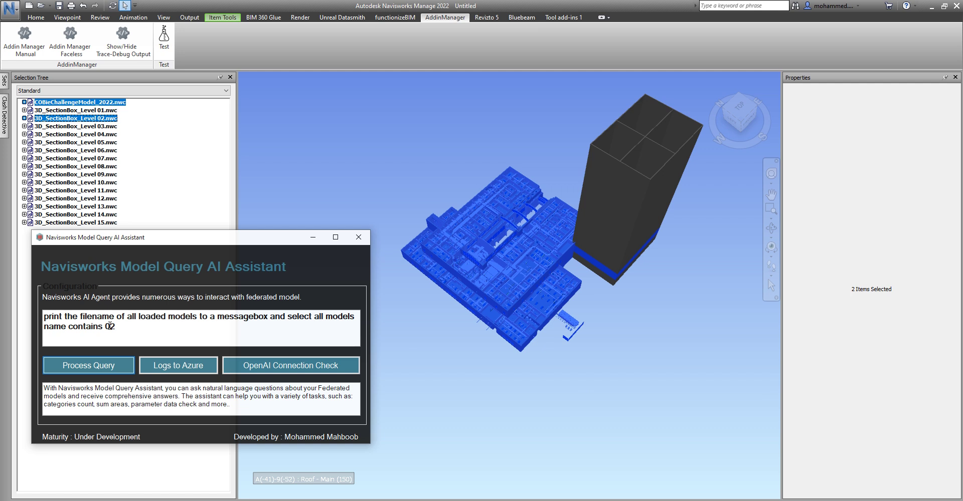
pyautogui.click(126, 328)
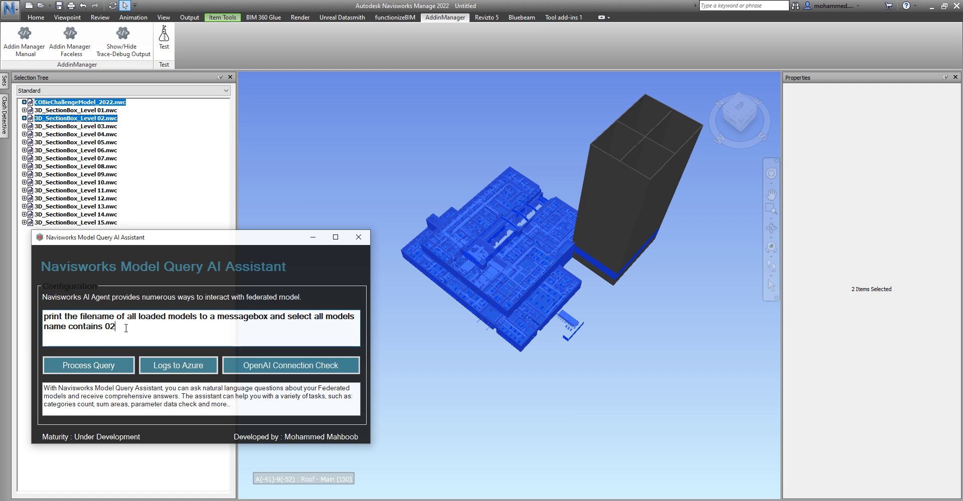
pyautogui.click(659, 367)
# Select the tower-base wall and run 'print all selection name to messagebox', which reports Basic Wall.
pyautogui.click(607, 263)
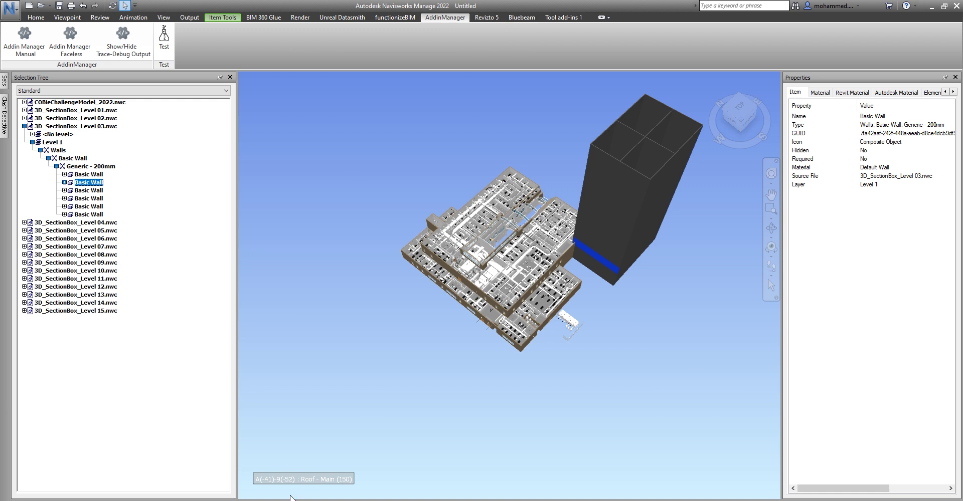
pyautogui.click(275, 477)
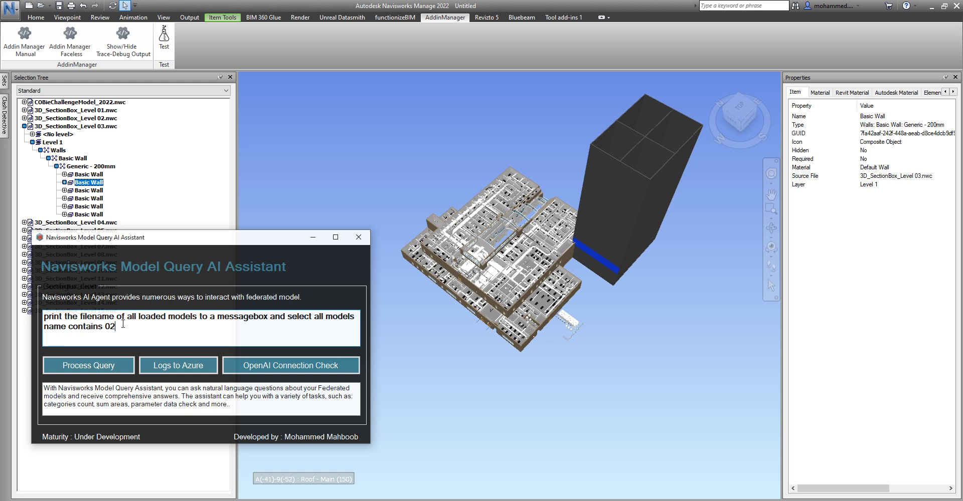
pyautogui.hotkey('ctrl', 'a')
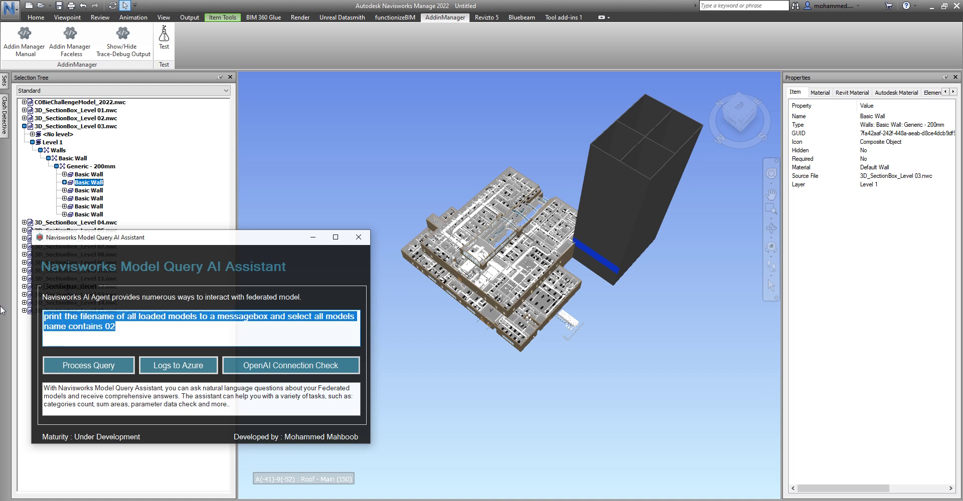
pyautogui.write('print all select')
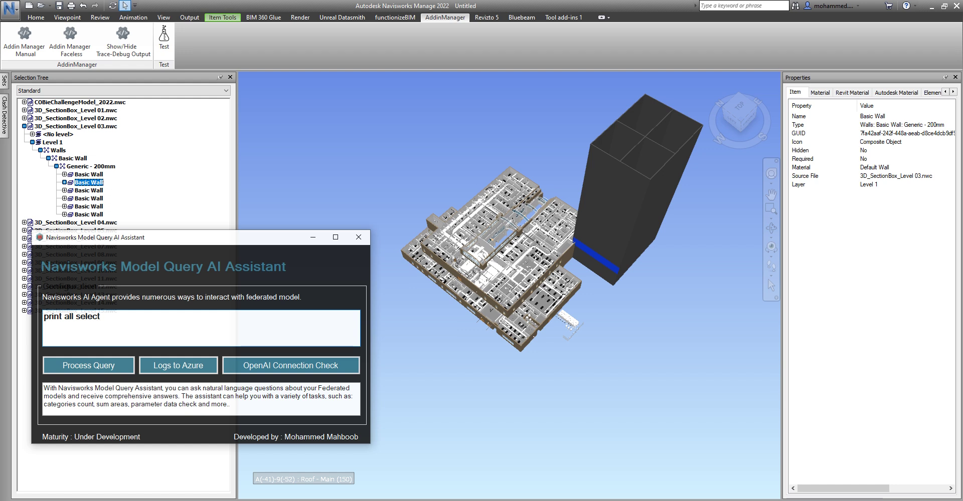
pyautogui.write('ion name to mess')
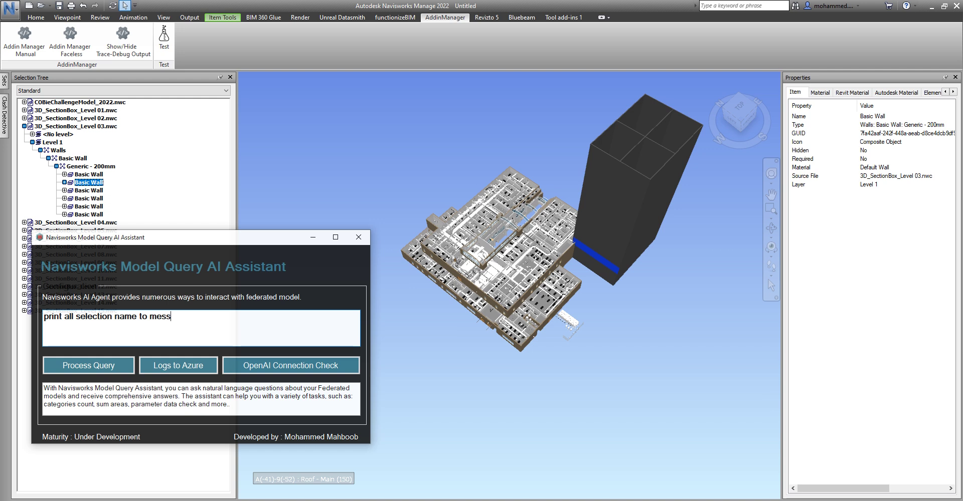
pyautogui.write('agebox')
pyautogui.click(71, 361)
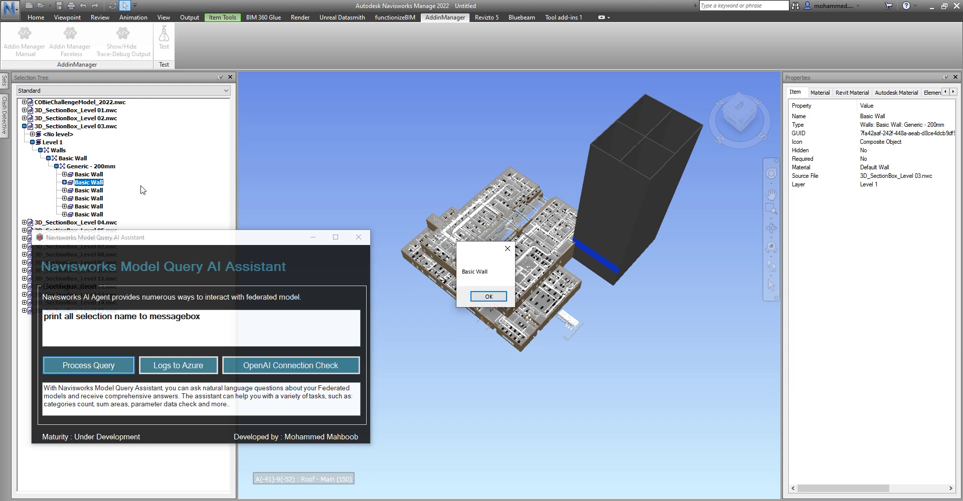
pyautogui.click(488, 297)
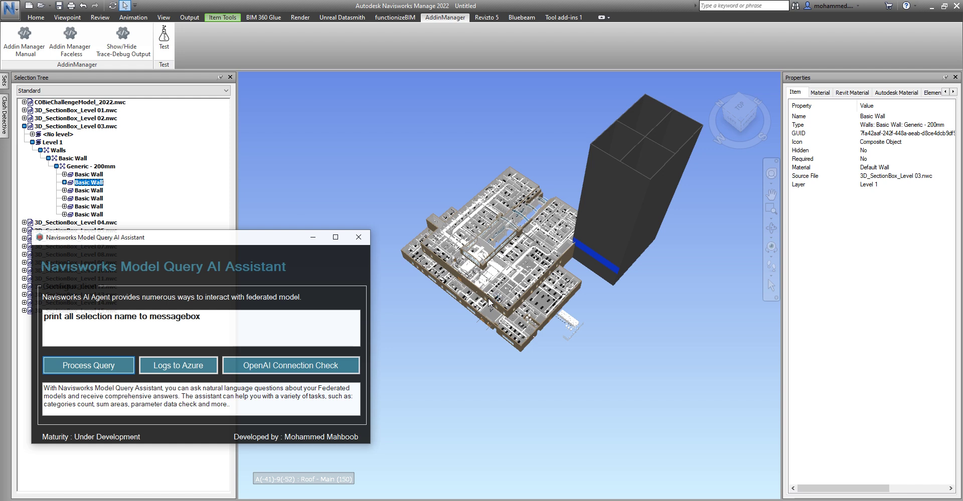